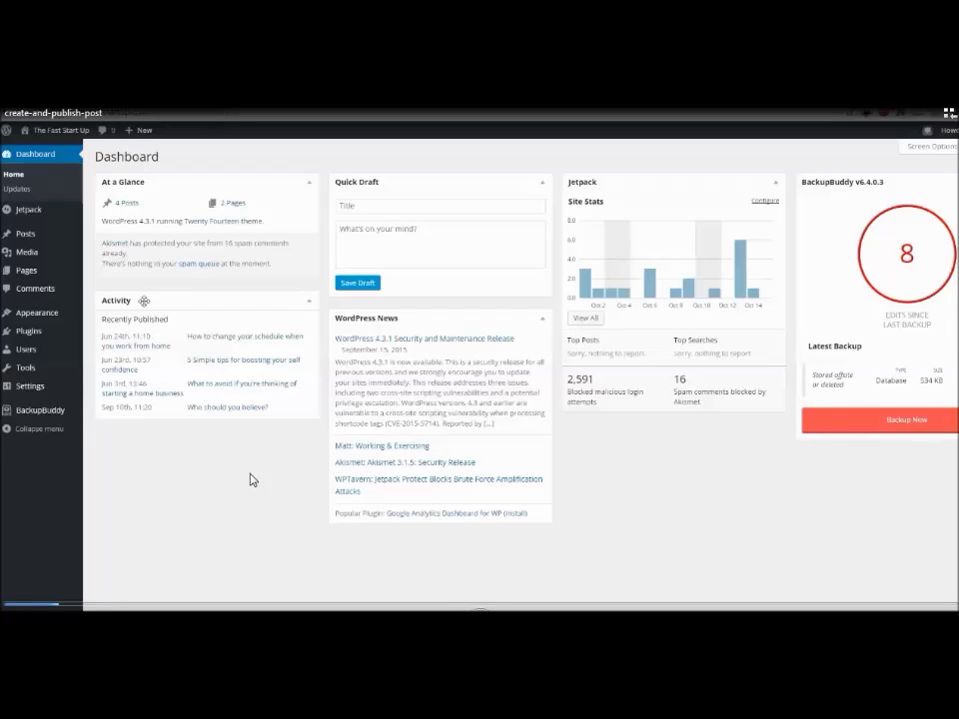
- Create a new post titled "The truth about starting a business" with a body paragraph opening "It can be a tough life running your own business."
mouse_move(33, 242)
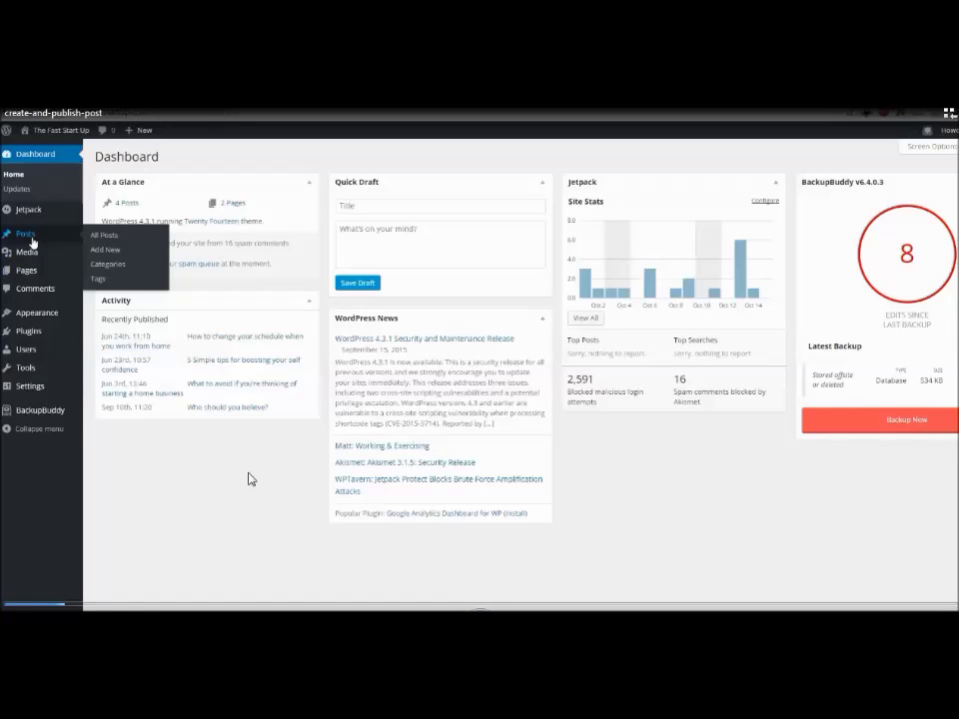
left_click(120, 237)
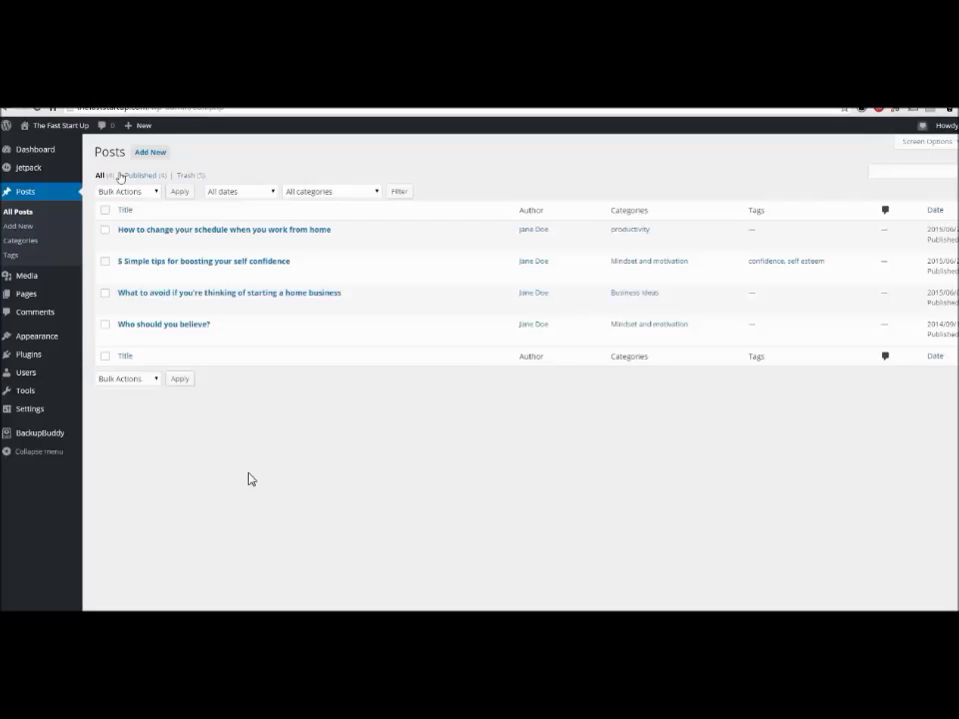
left_click(159, 155)
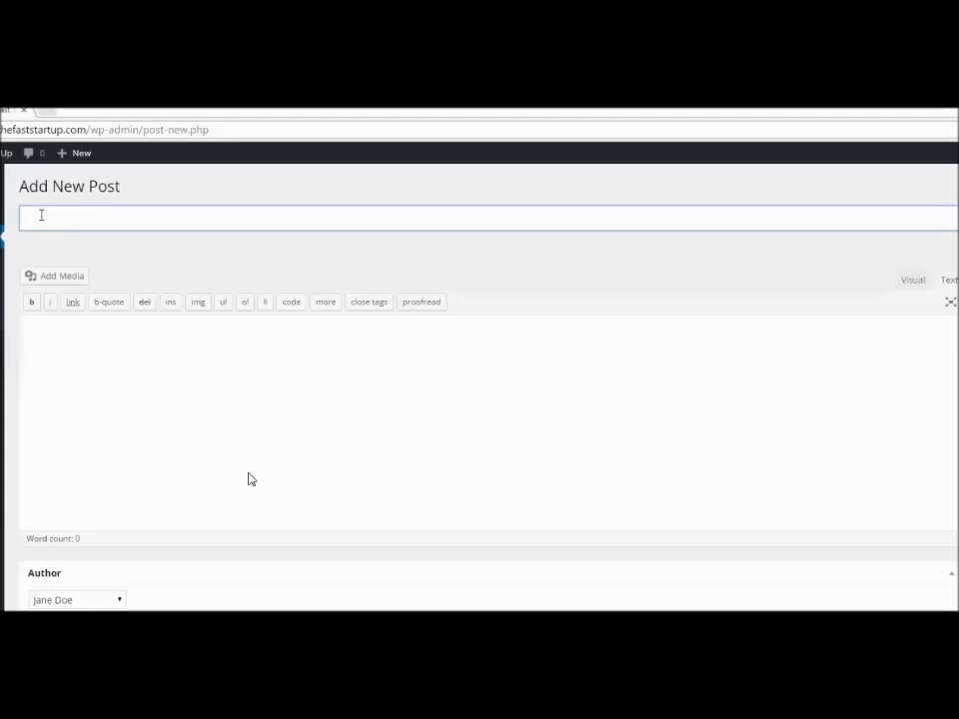
type("The truth about starting a business")
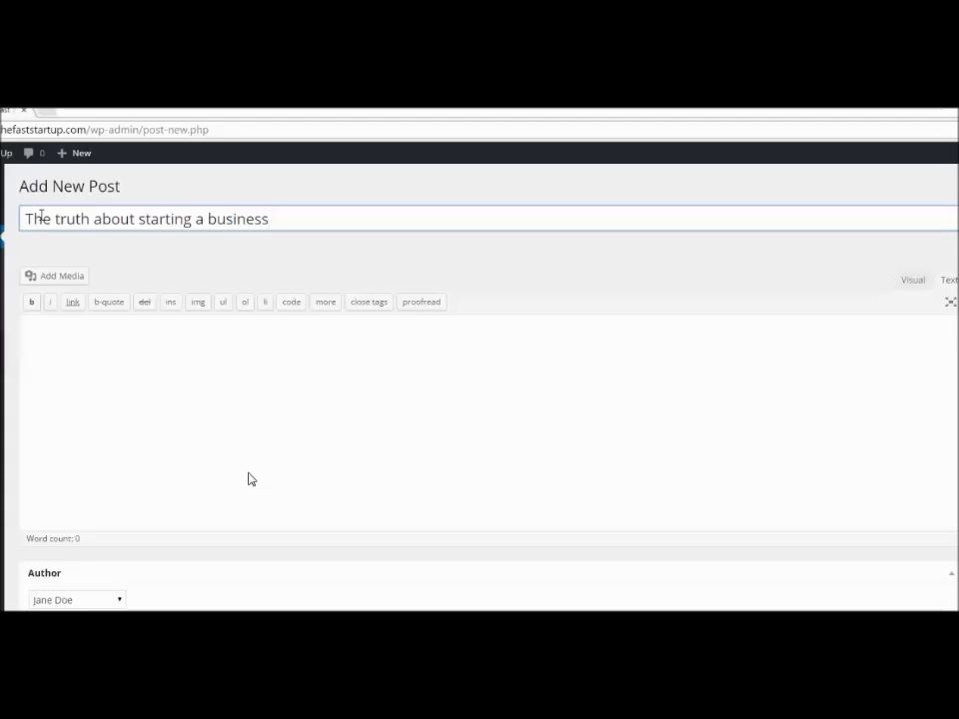
key("Tab")
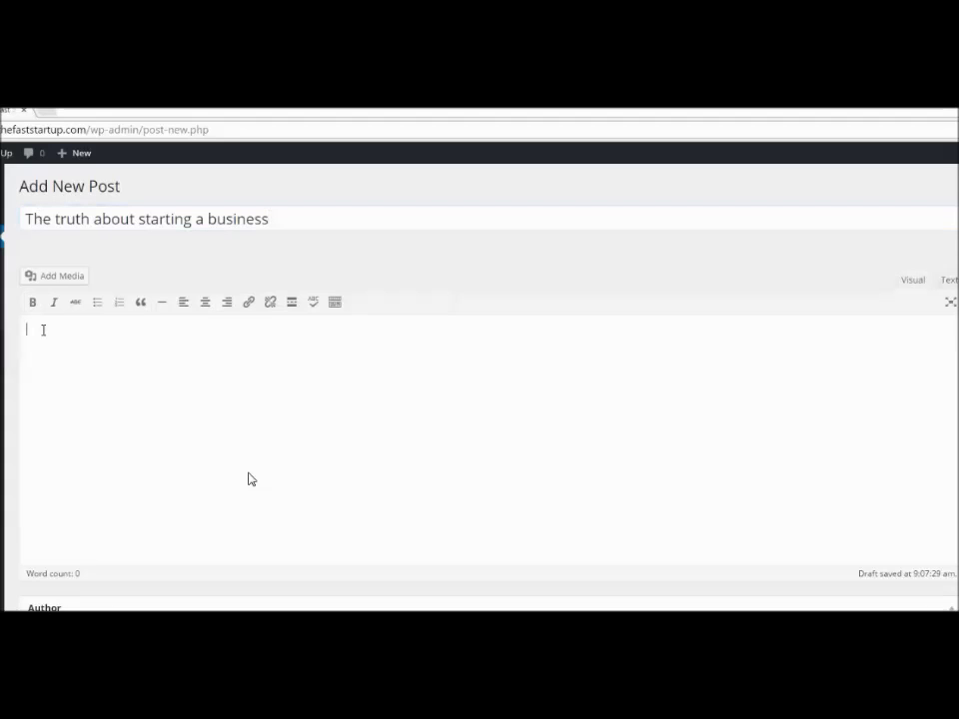
type("It can be a tough life running your own business. Having to take full responsibility for every aspect of the business, day in day out, requires a huge amount of hard work, patience and determination.")
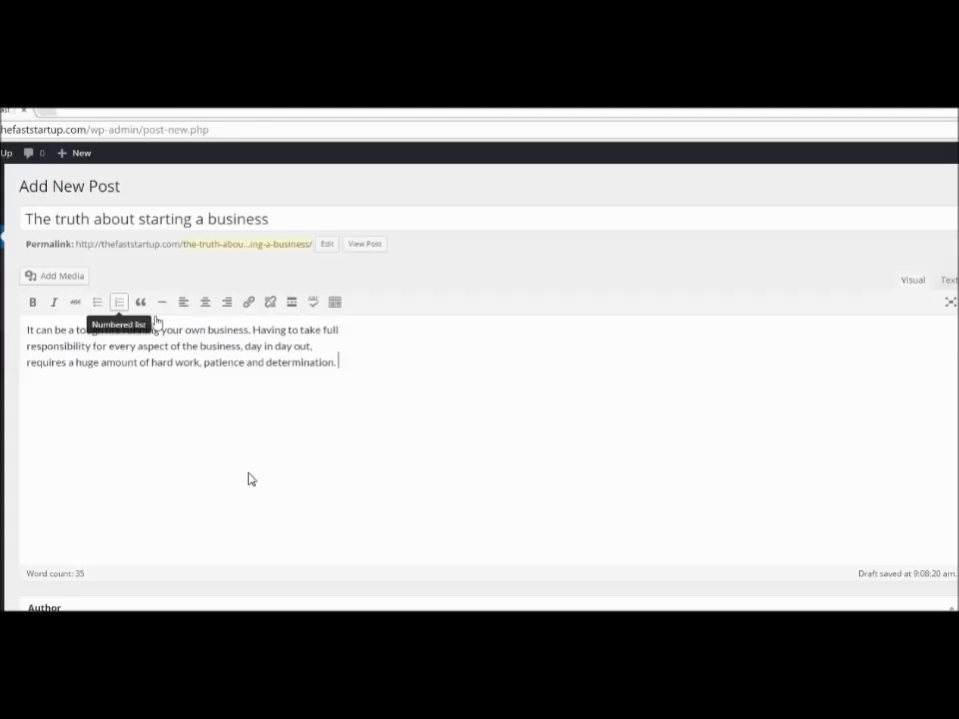
- Show the second row of formatting tools in the post editor and switch the editor to Text mode
left_click(336, 304)
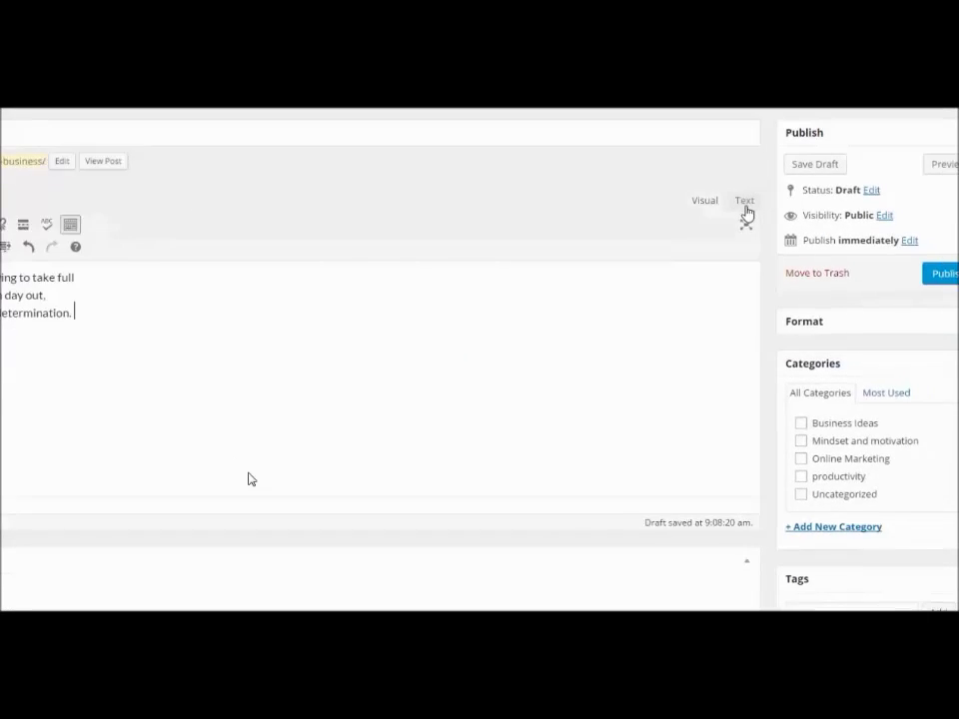
left_click(745, 205)
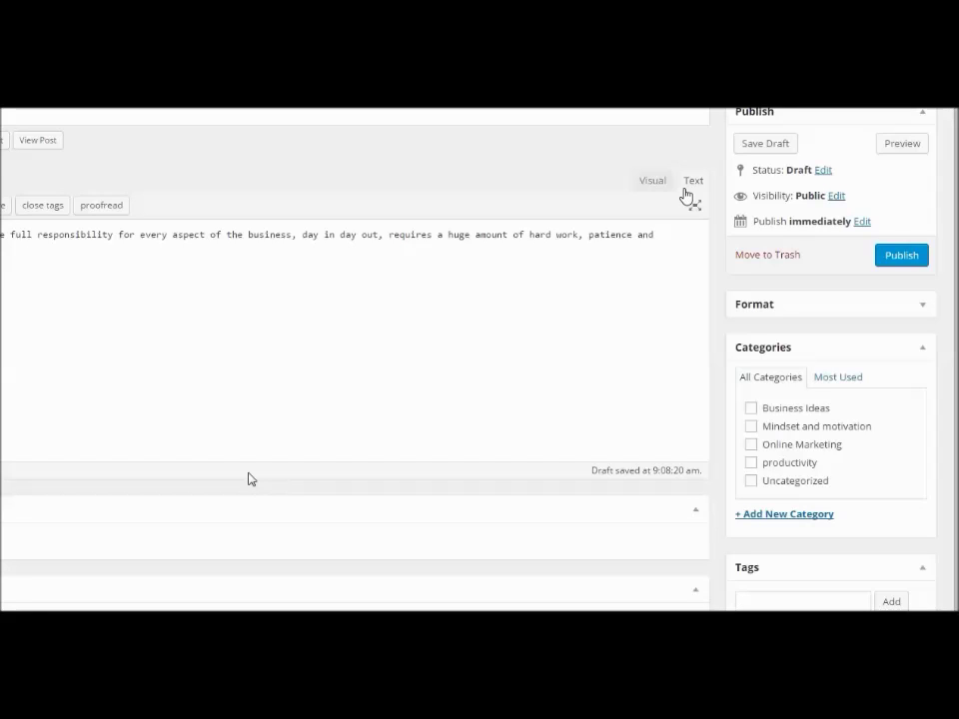
- Save the post as a draft and preview it on the site
left_click(765, 146)
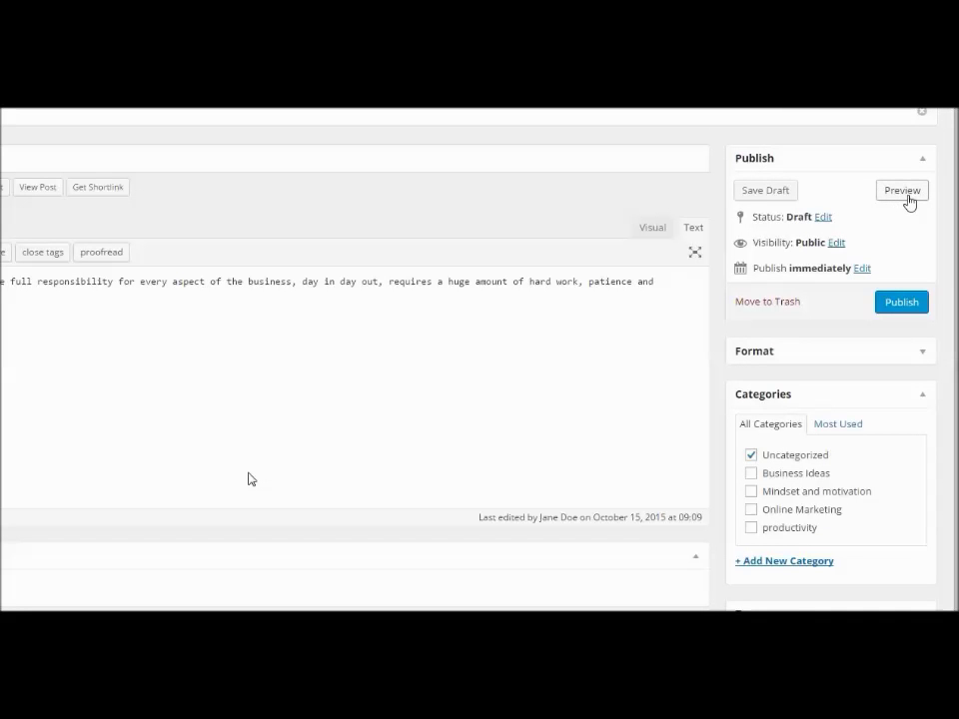
left_click(908, 195)
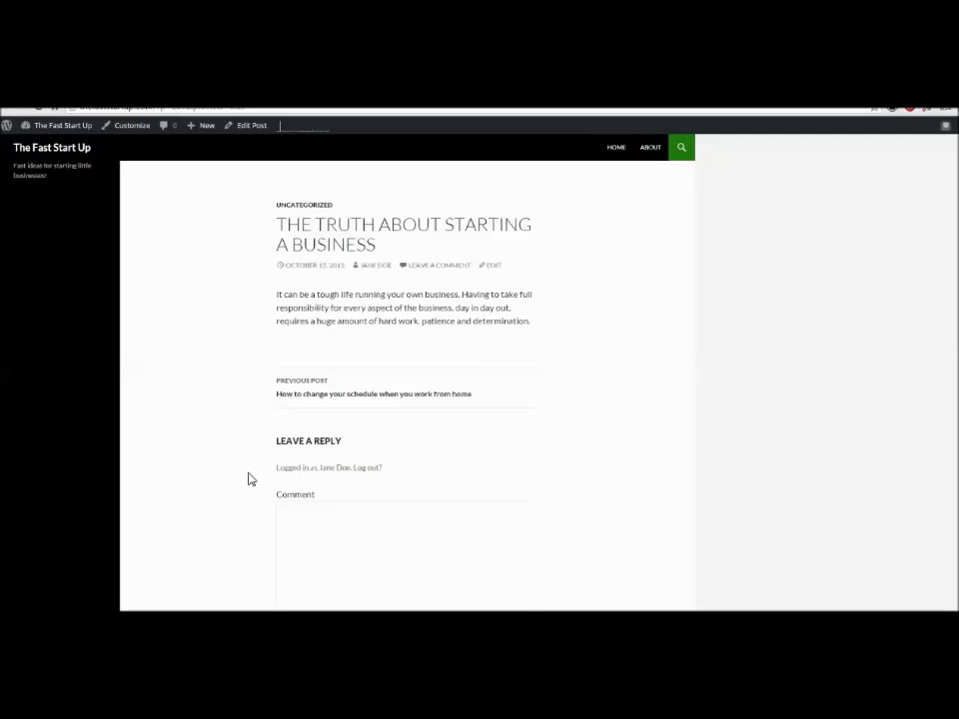
- Return to the dashboard and open the draft "The truth about starting a business" for editing from the list of all posts
mouse_move(55, 132)
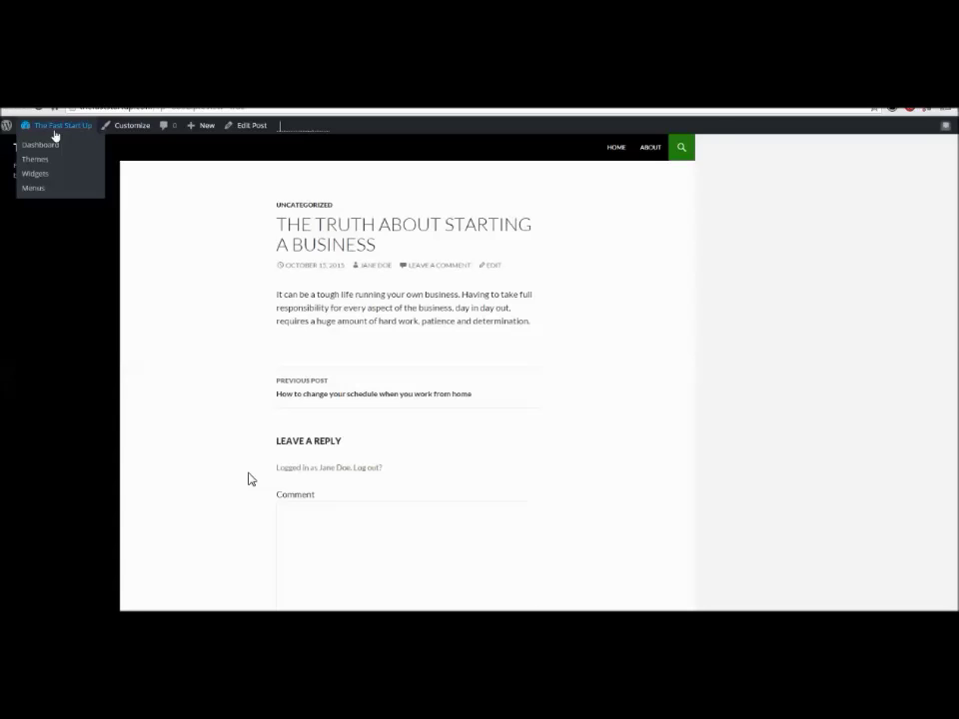
left_click(53, 147)
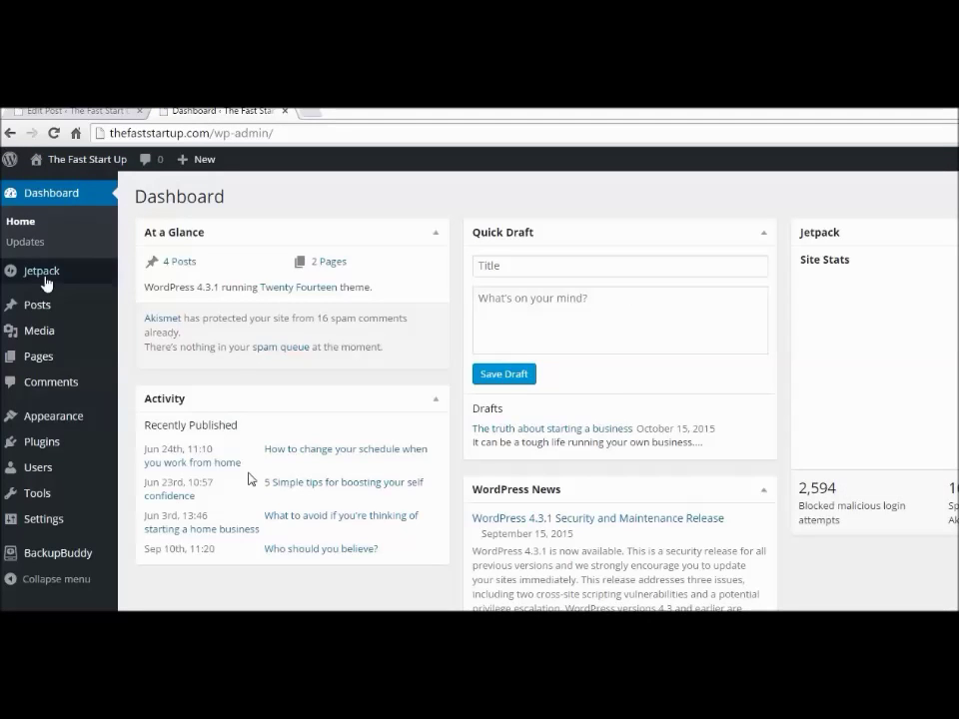
mouse_move(54, 311)
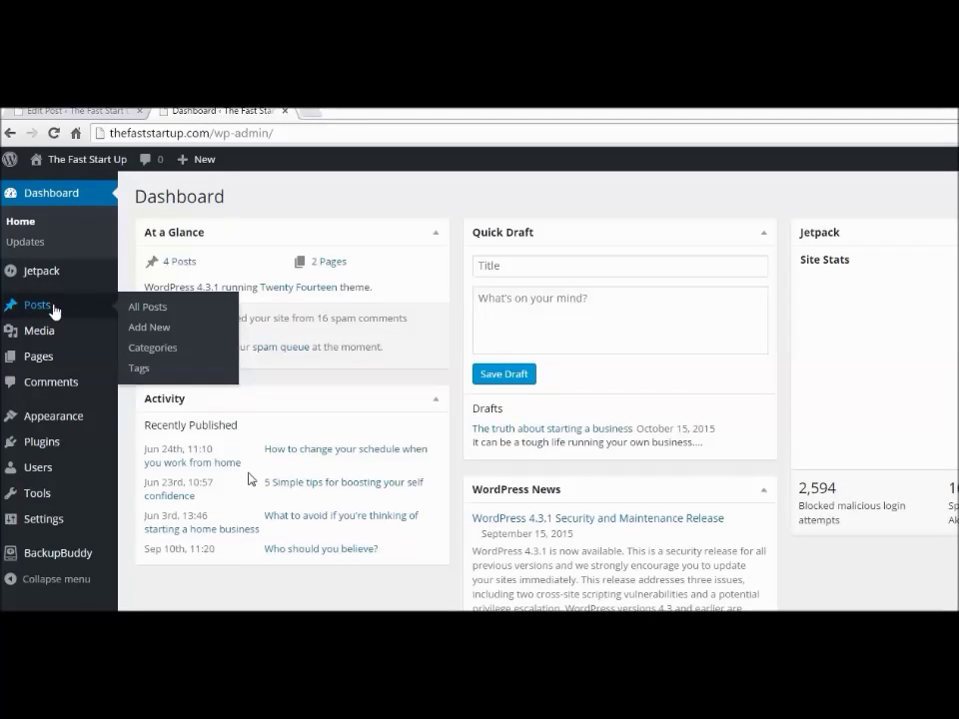
left_click(134, 308)
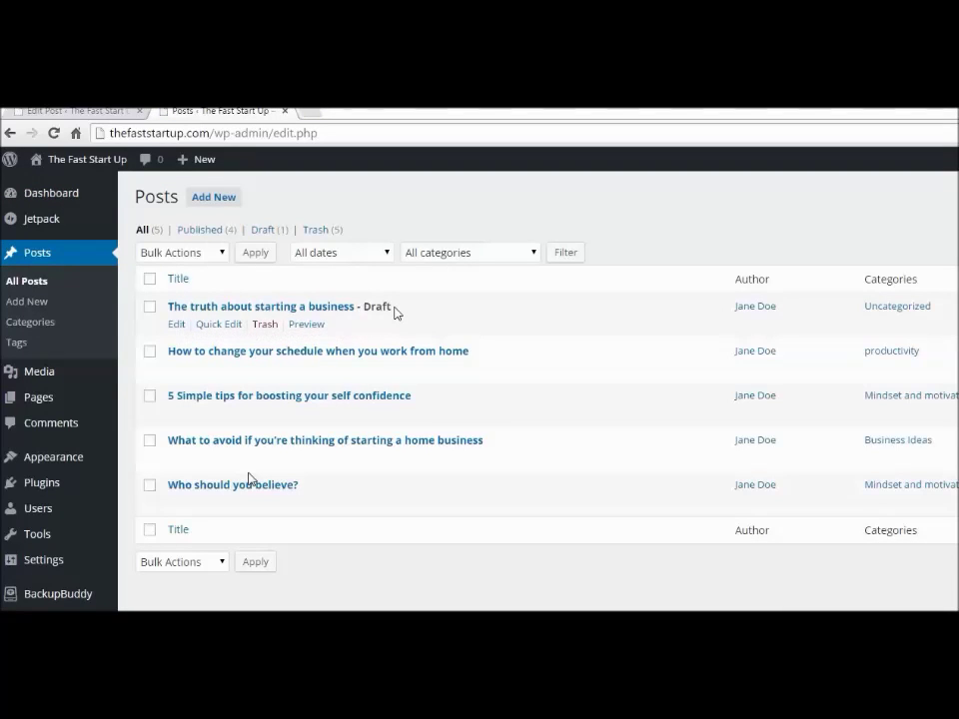
left_click(170, 327)
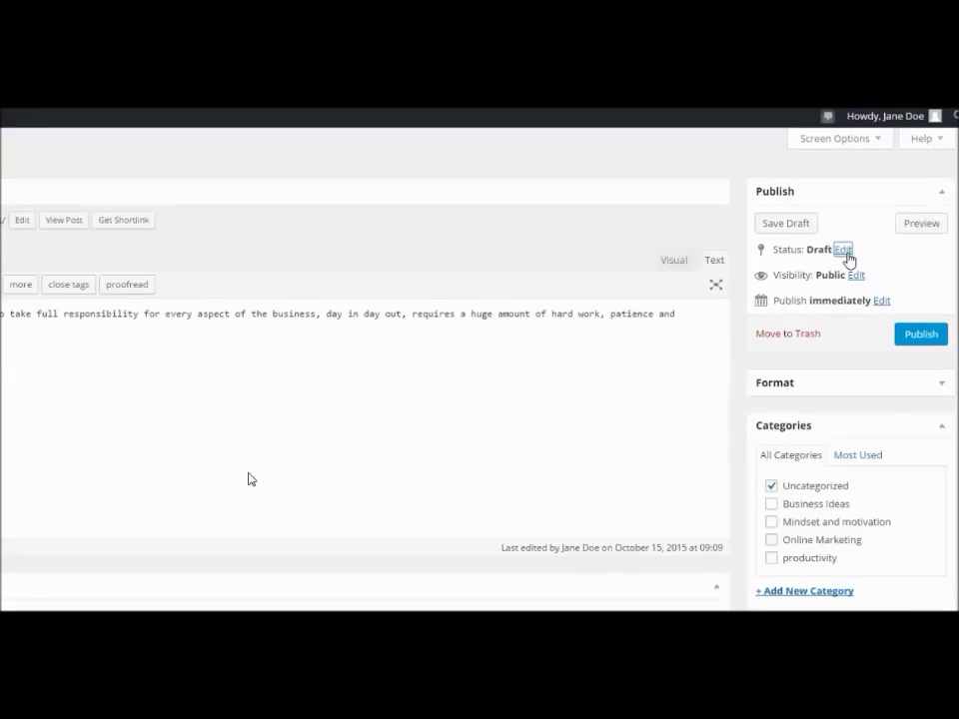
- Examine the status options available for the draft post without changing its status
left_click(845, 250)
left_click(848, 272)
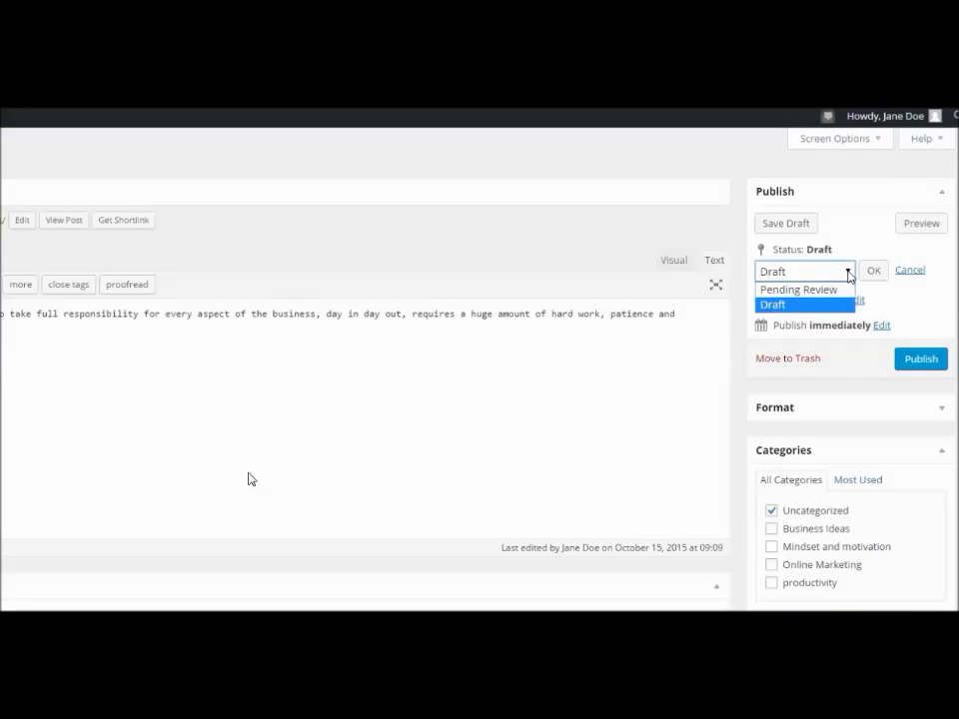
left_click(848, 272)
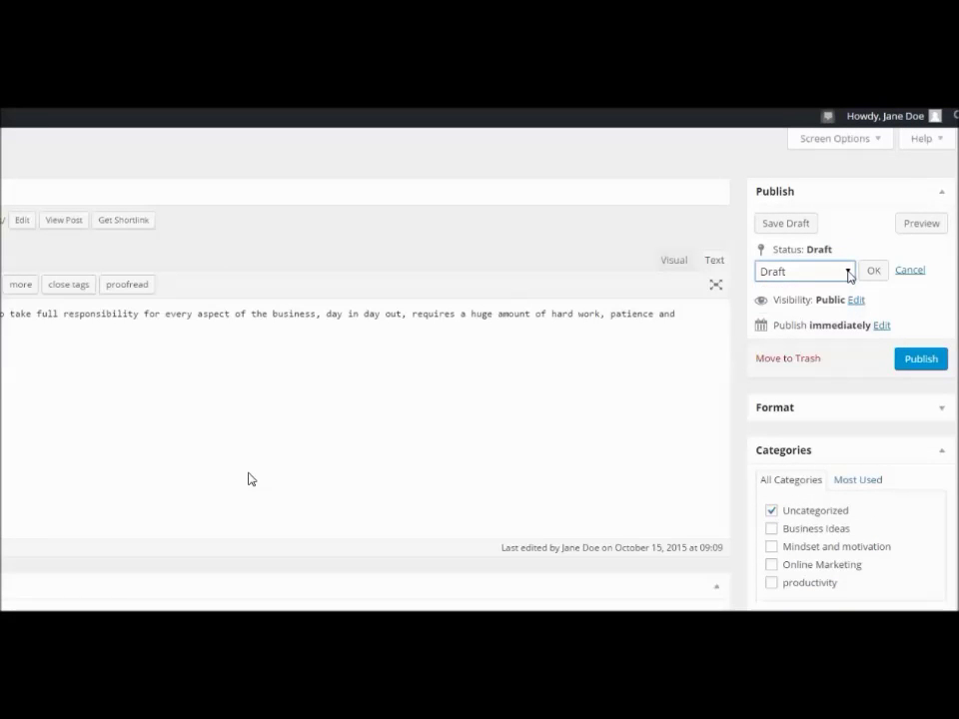
left_click(914, 272)
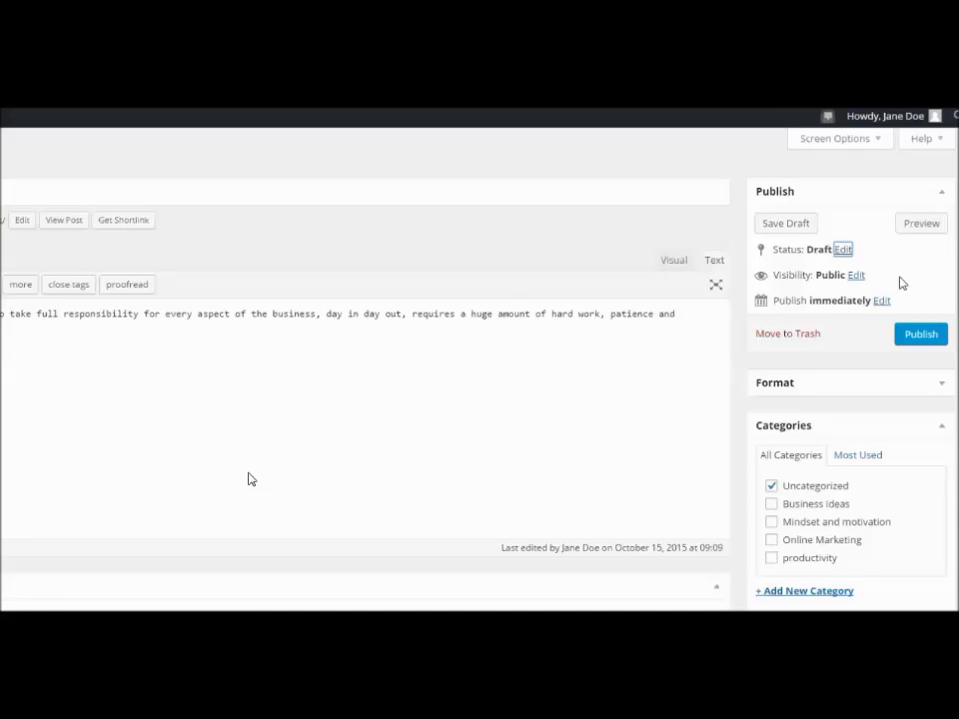
- Try the option to stick the post to the front page, turn it off again and keep the visibility Public
left_click(856, 277)
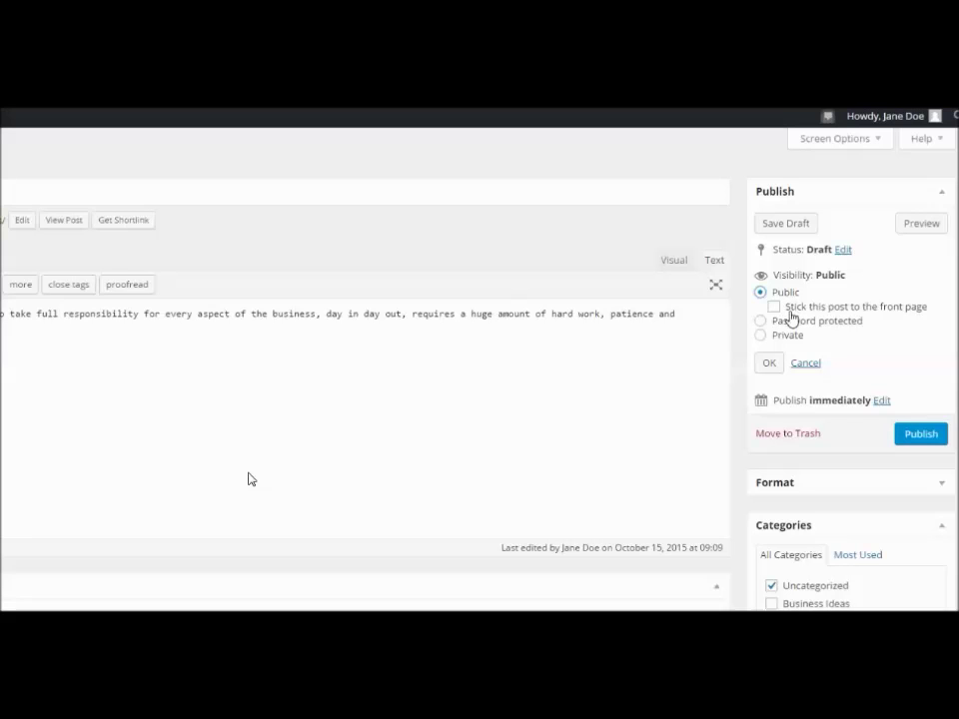
left_click(775, 309)
left_click(774, 308)
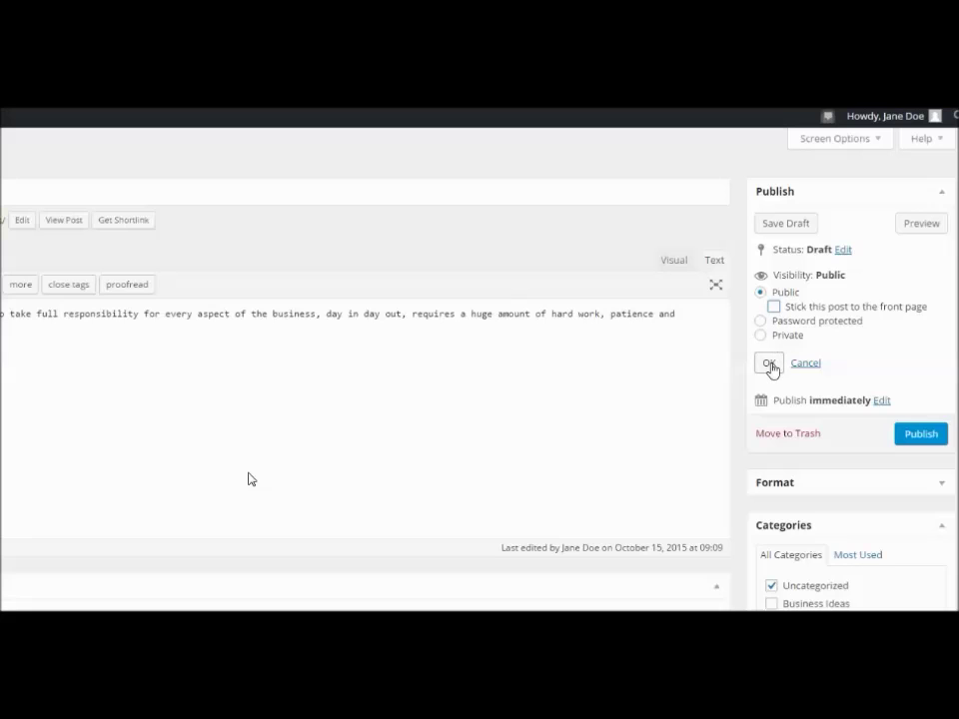
left_click(769, 364)
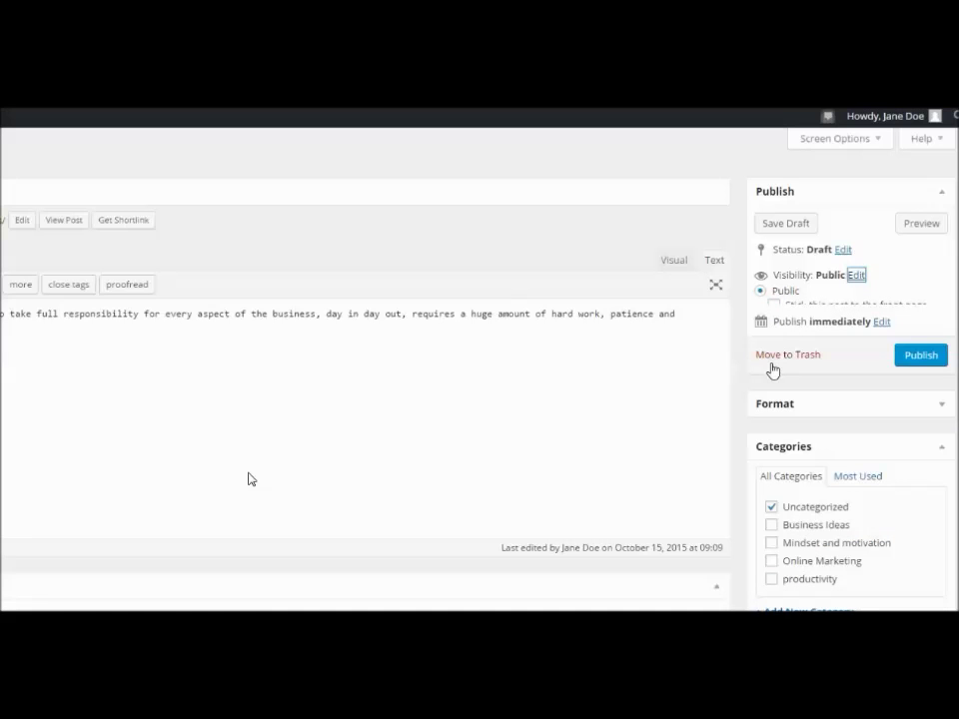
- Schedule the post for Oct 16, 2015 @ 09:09, and revert it to publishing immediately
left_click(885, 301)
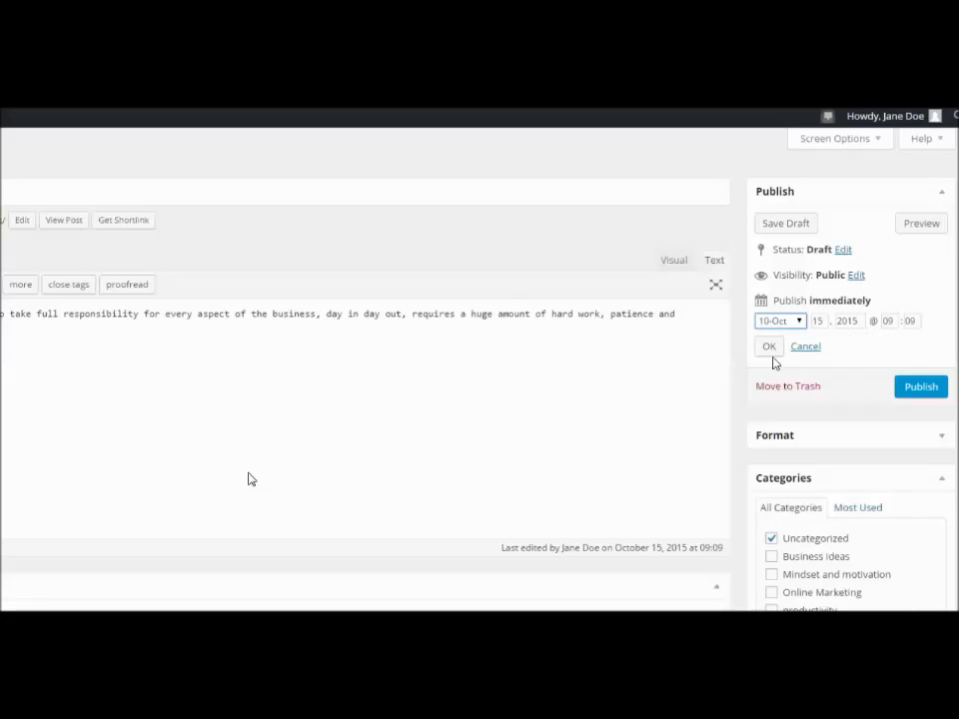
double_click(819, 320)
type("16")
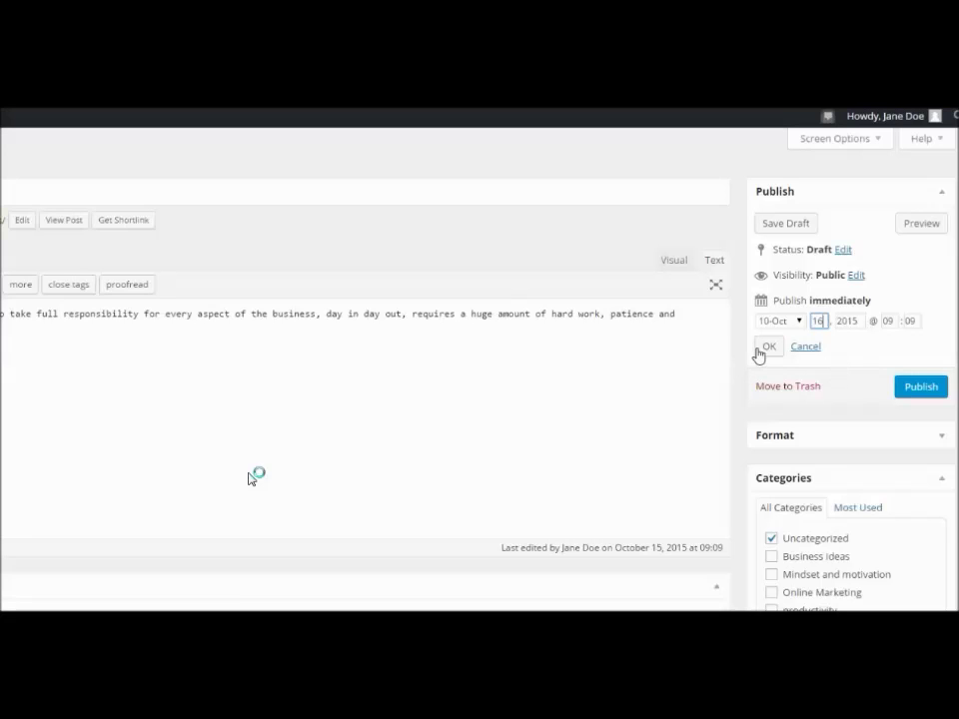
left_click(761, 348)
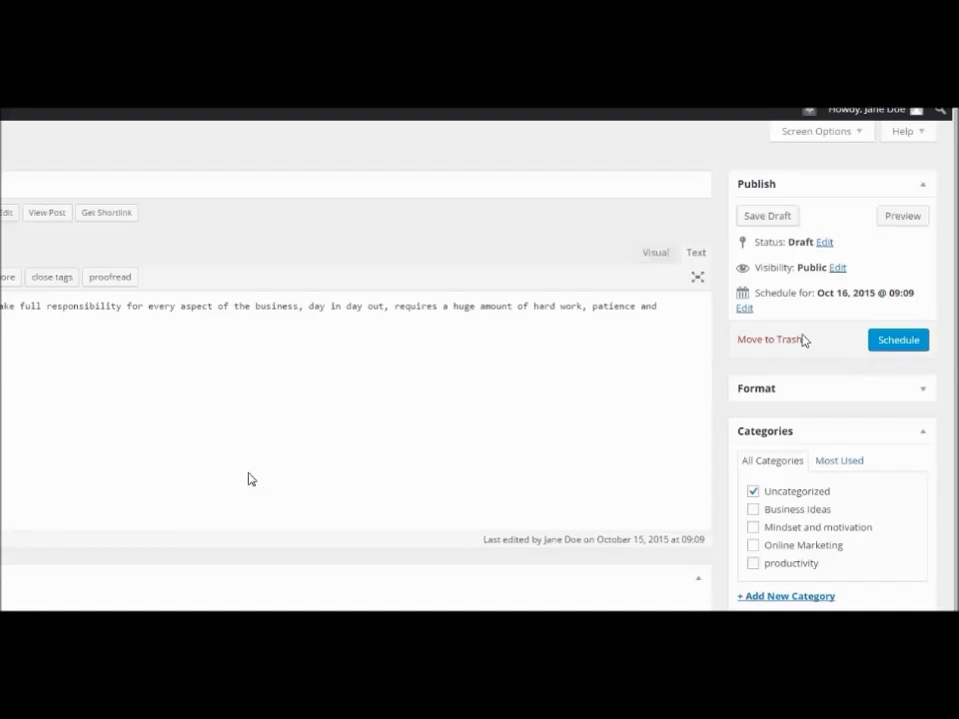
left_click(743, 311)
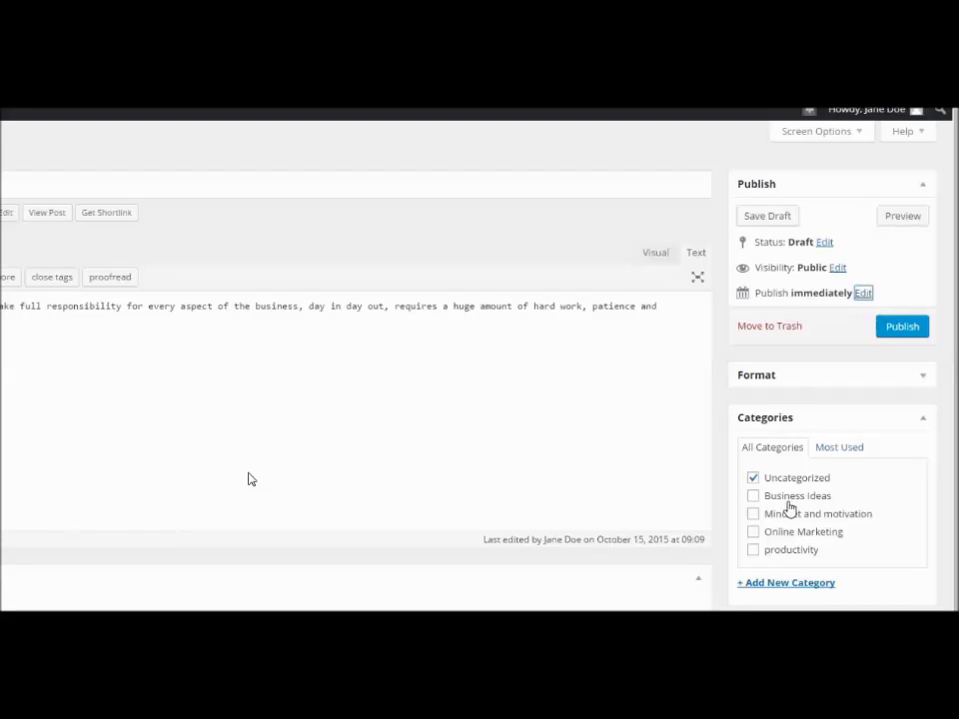
- Assign the post to the Business Ideas category only, removing it from Uncategorized
left_click(756, 498)
left_click(753, 495)
left_click(752, 479)
left_click(752, 494)
- Add the tag "business" to the post
scroll(751, 486, "down", 2)
left_click(740, 478)
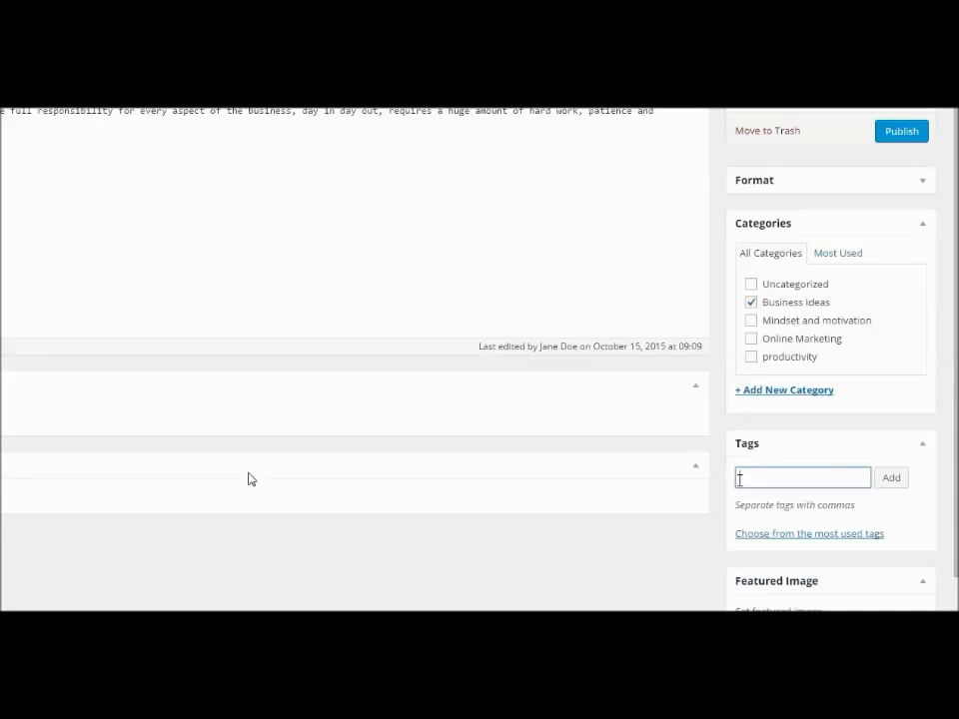
type("business")
key("Return")
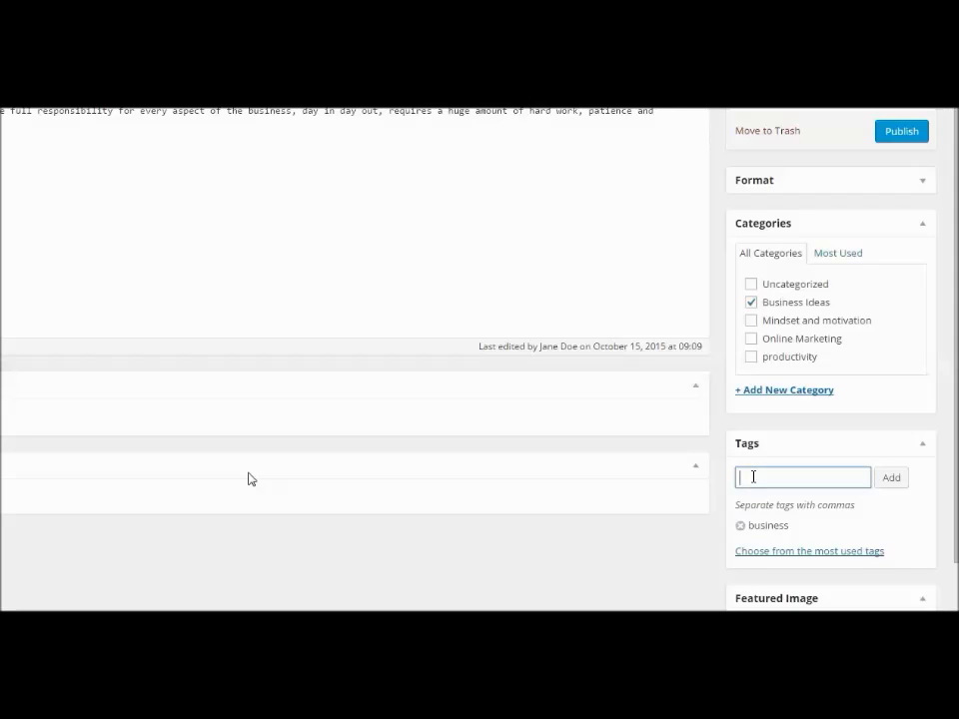
- Enable the Discussion section in the post's screen options and close the options
scroll(754, 477, "down", 1)
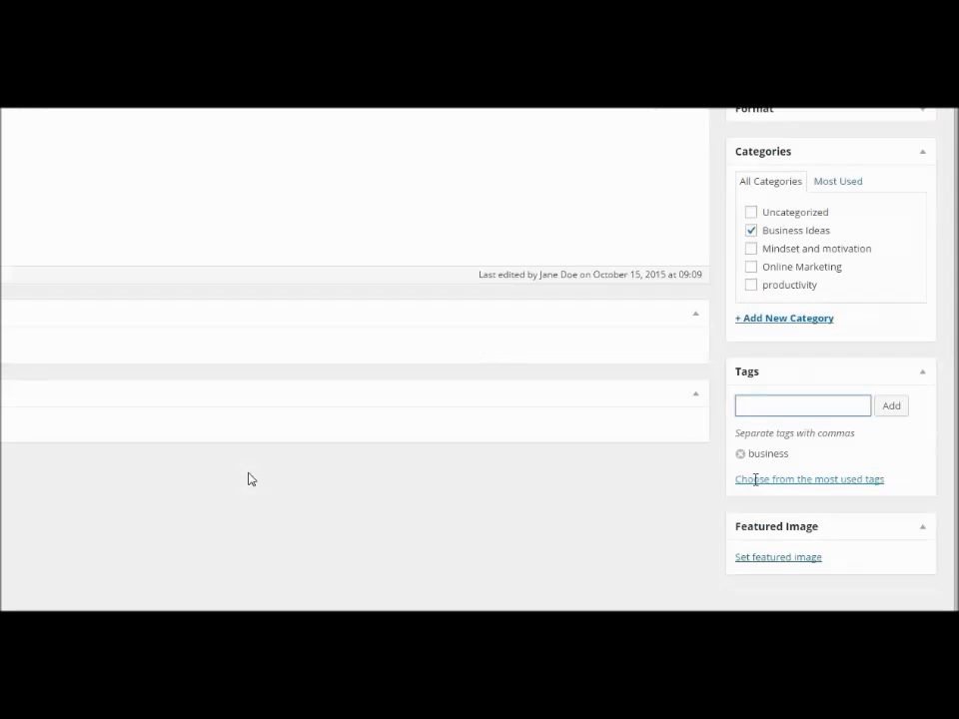
scroll(756, 480, "up", 1)
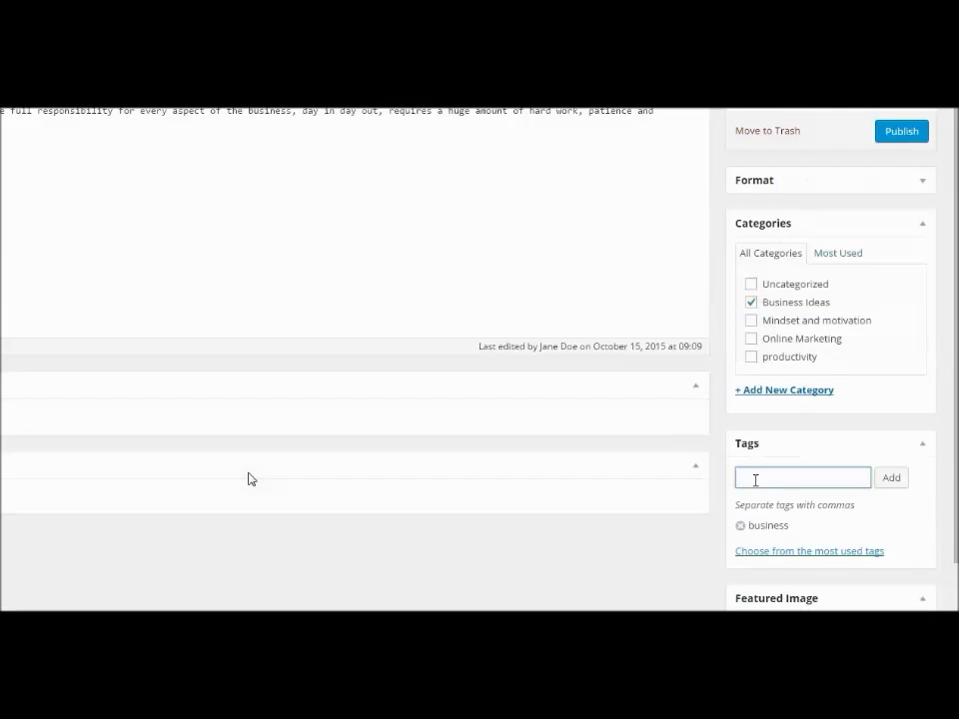
scroll(845, 111, "up", 4)
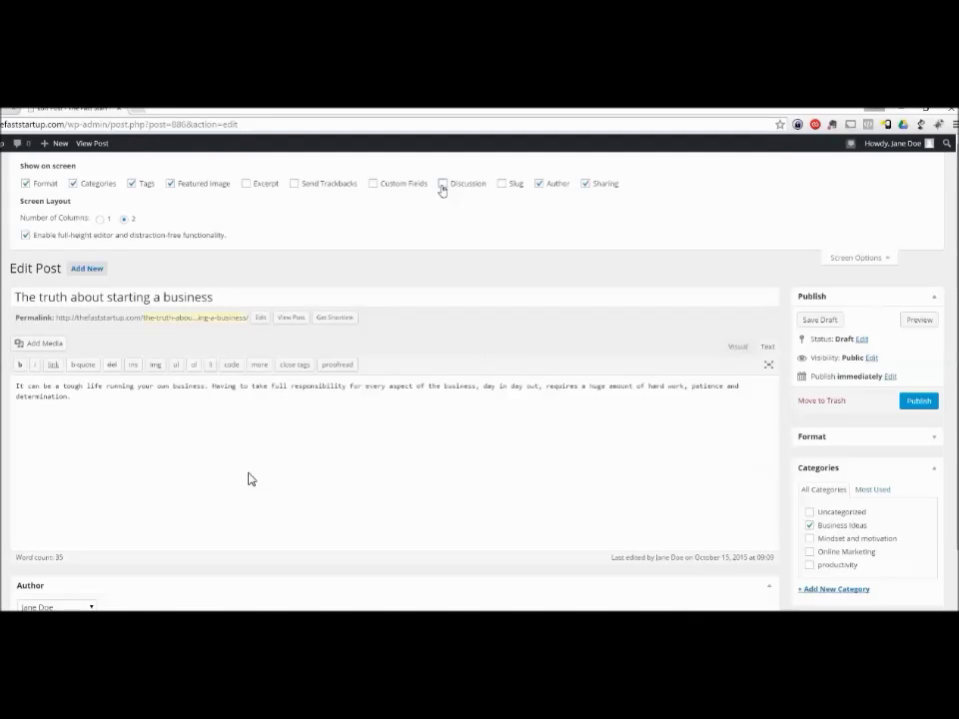
left_click(441, 186)
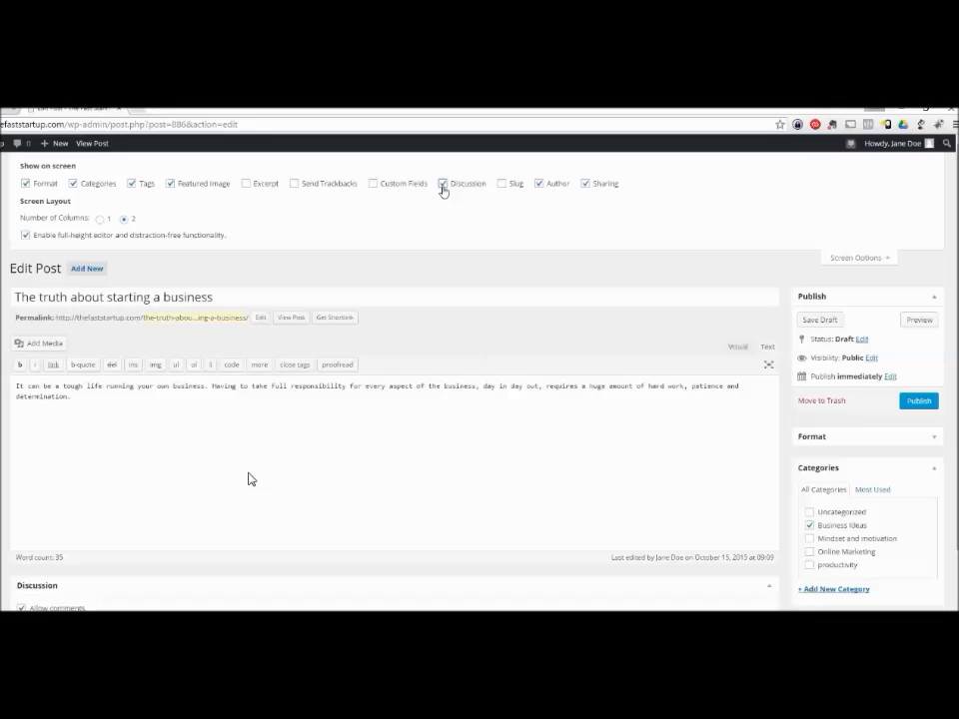
left_click(884, 259)
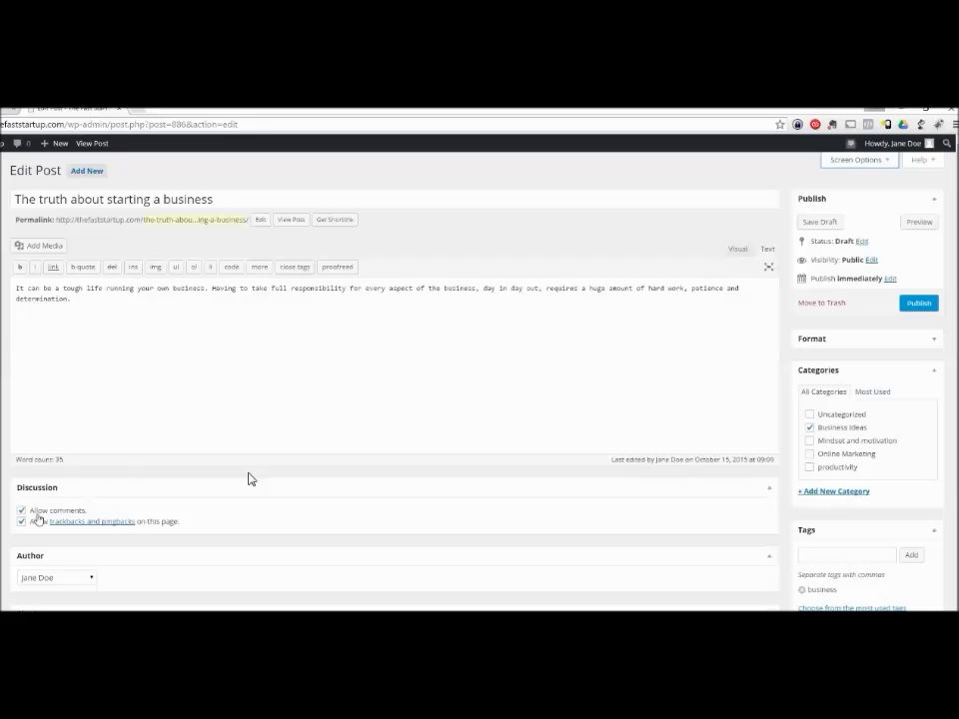
- Publish the post and view its live page on the site
left_click(919, 304)
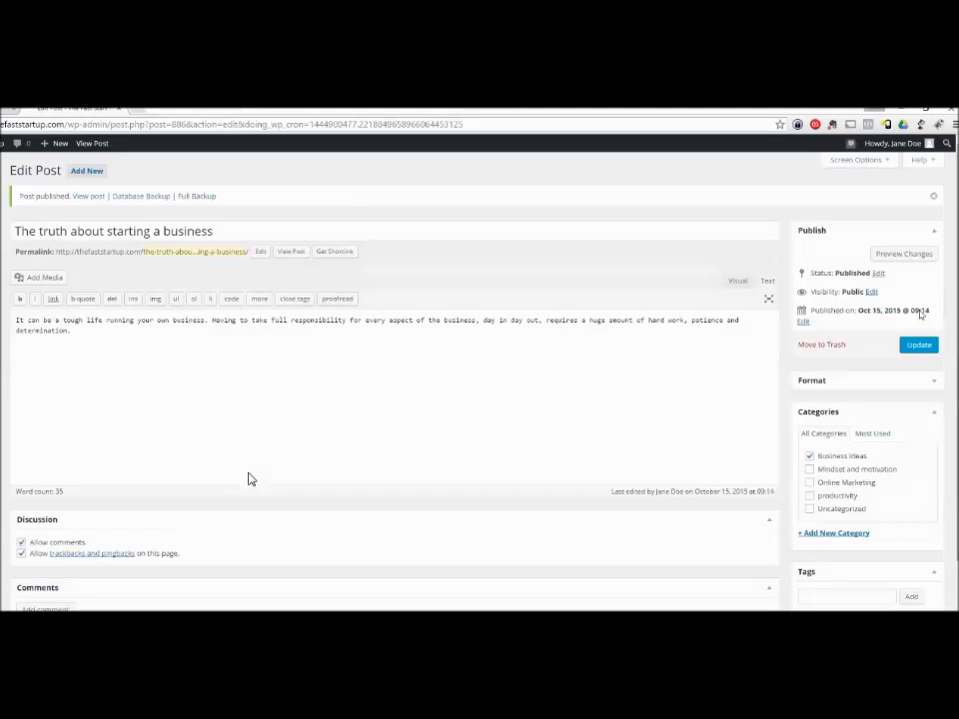
left_click(290, 252)
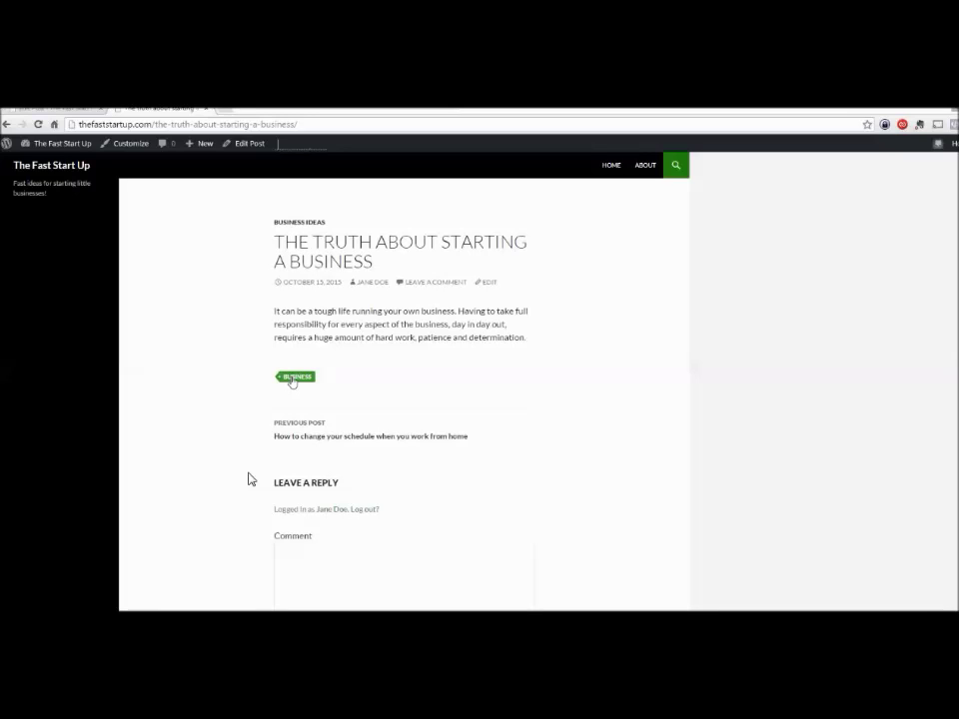
- Open the published post for editing from its live page
left_click(487, 284)
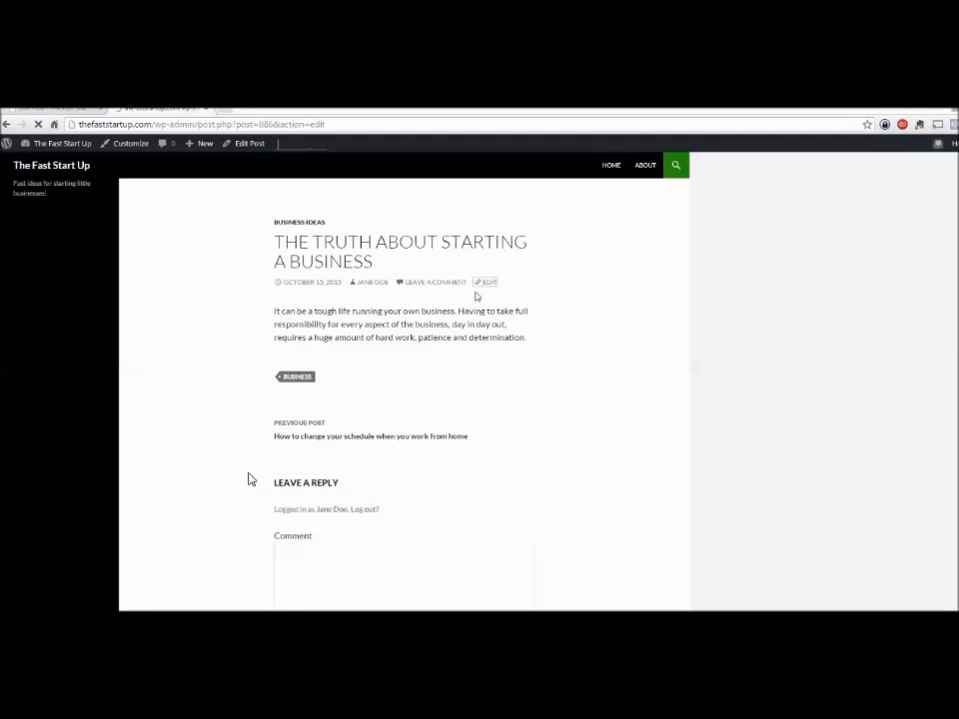